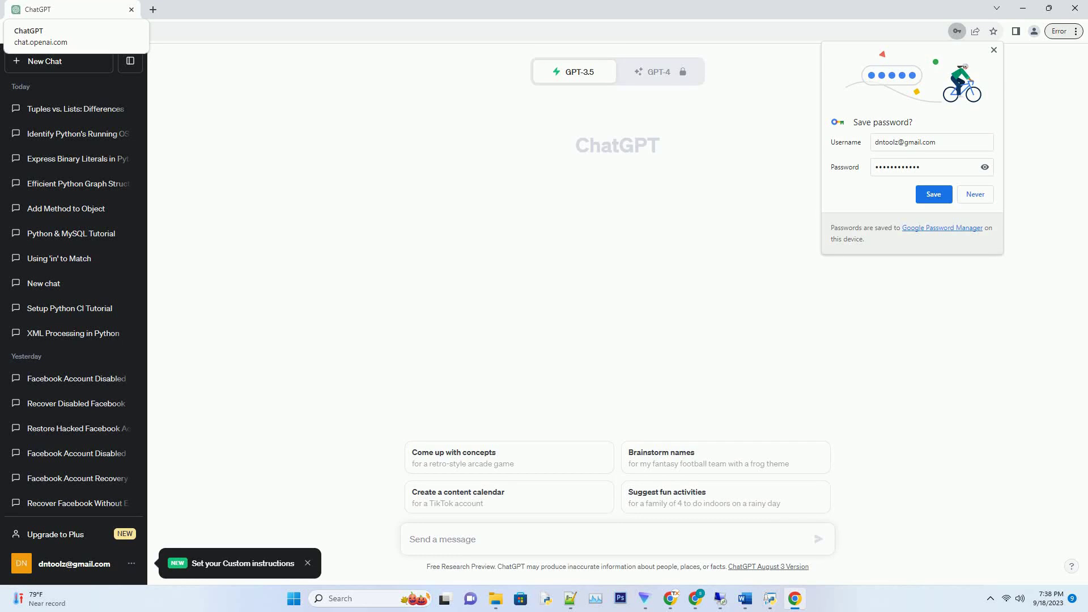
- Paste and send the cross-platform Python tkinter/PyInstaller GUI tutorial prompt to GPT-3.5
type("write a informative tutorial about Create a directly-executable cross-platform GUI app using Python with code example")
key("Return")
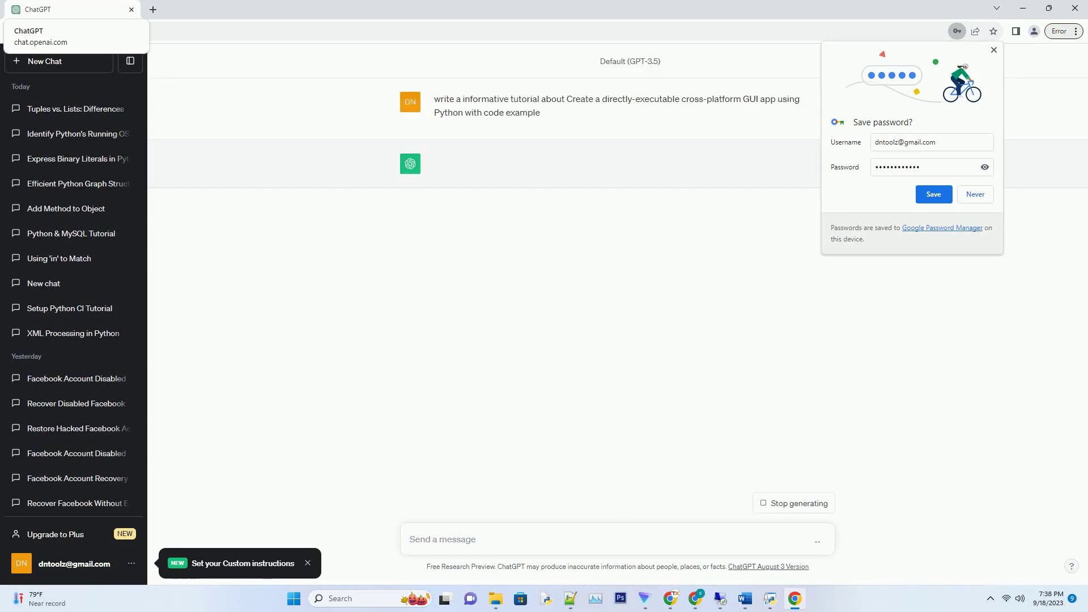